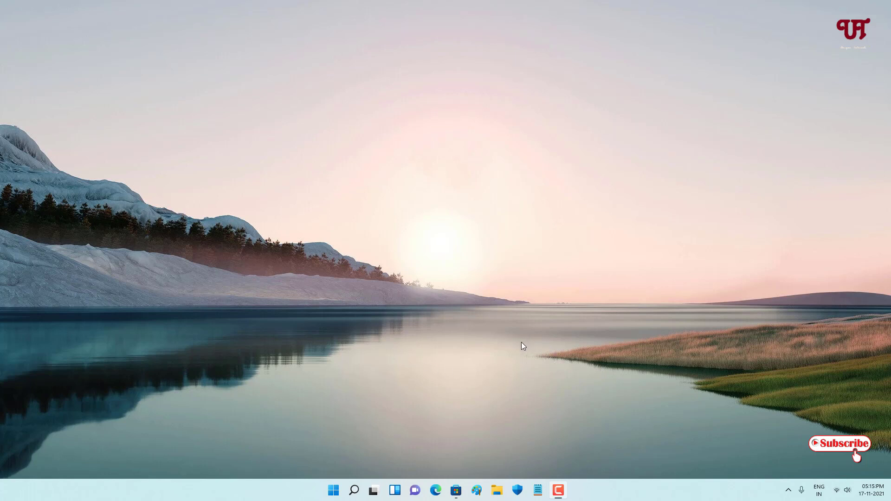
Glance at This PC in File Explorer, then search Microsoft Store for 'files'
left_click(498, 492)
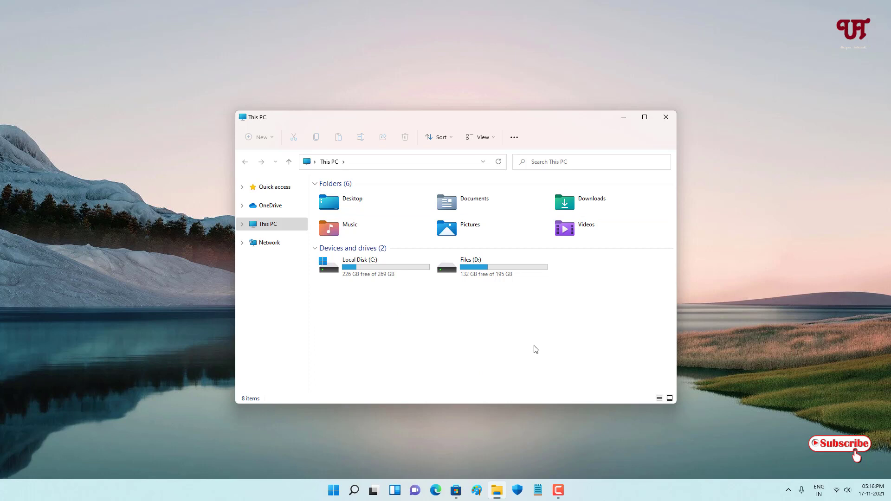
left_click(667, 118)
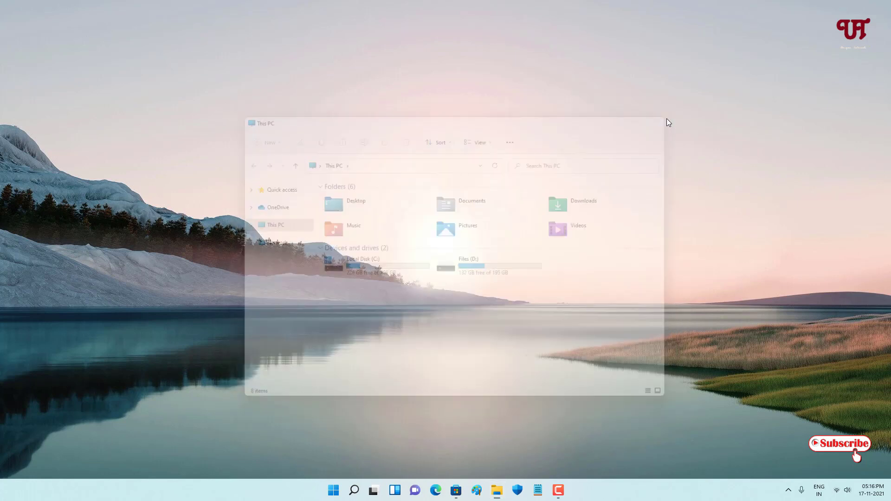
left_click(456, 491)
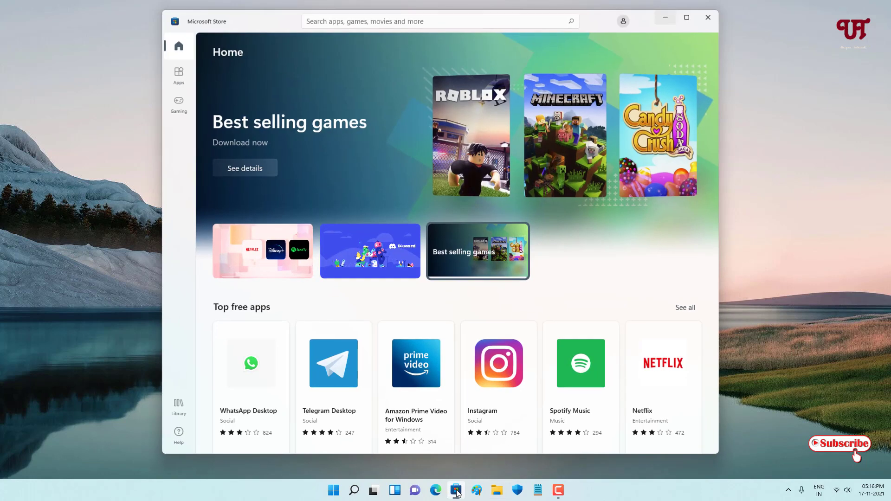
left_click(401, 22)
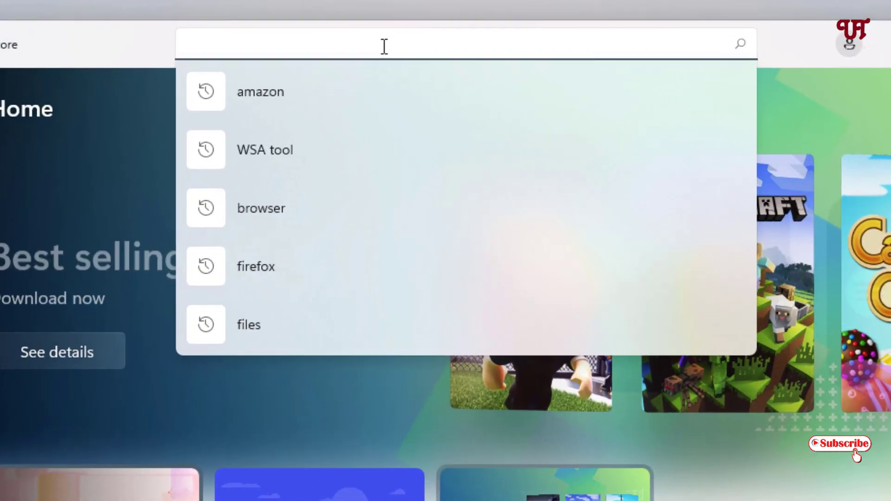
type("files")
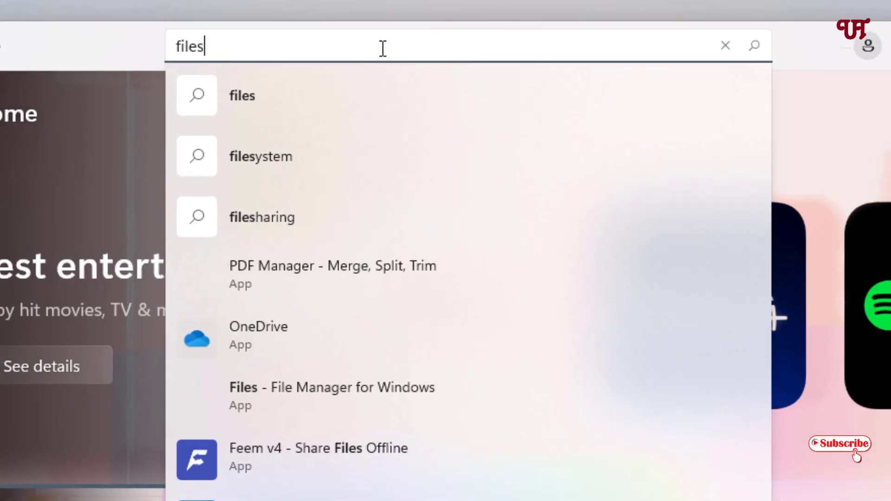
key("Return")
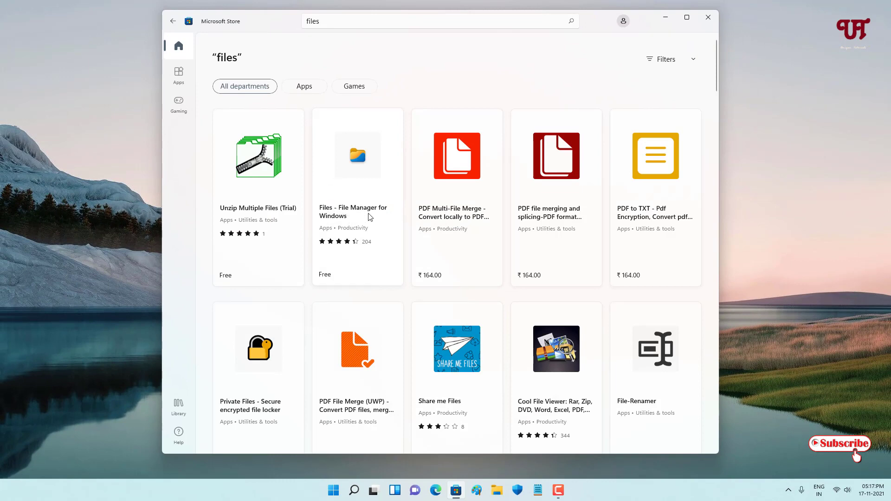
Install Files - File Manager for Windows from its Store details page
left_click(354, 212)
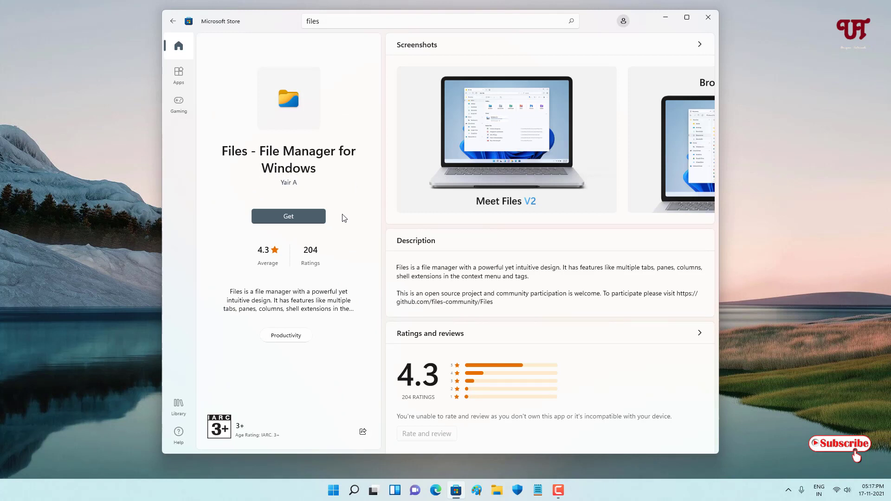
left_click(289, 220)
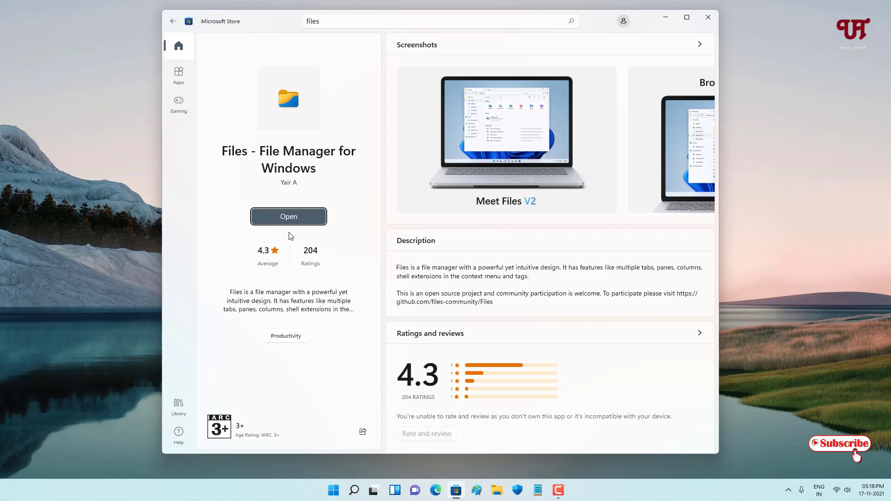
Launch the installed Files app, close Microsoft Store and move the Files window right
left_click(287, 220)
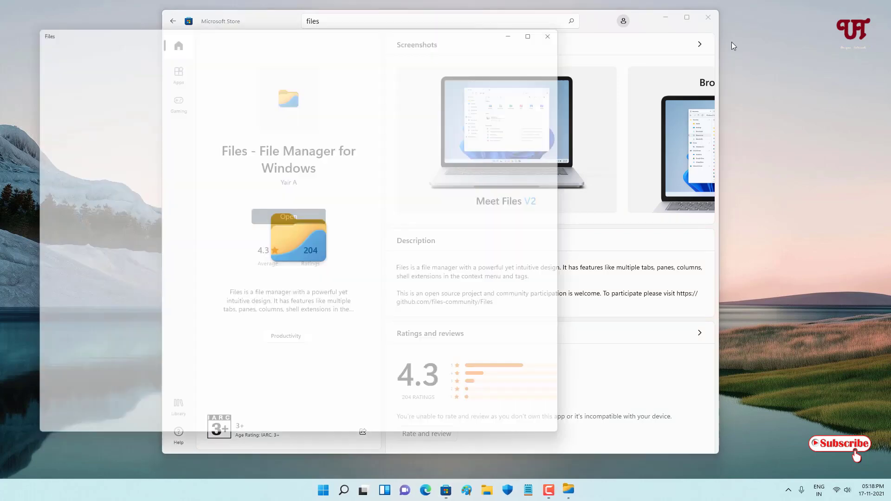
left_click(708, 16)
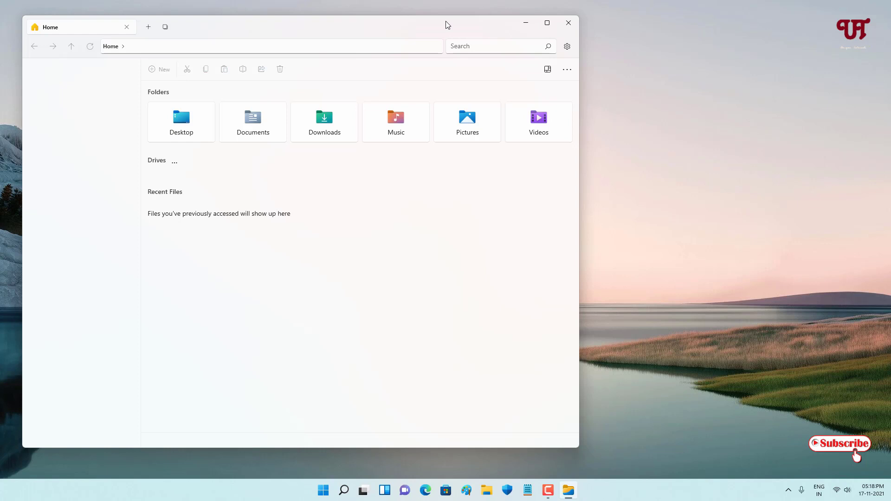
left_click_drag(446, 25, 588, 31)
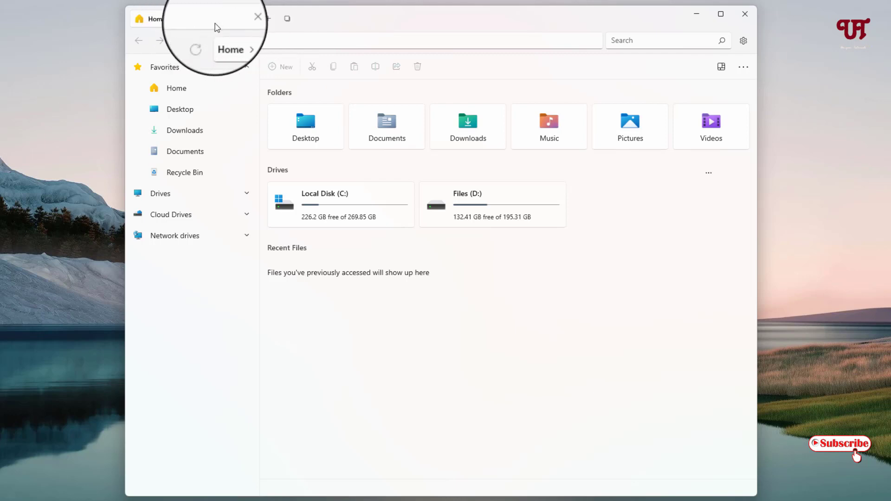
Add a second Home tab, switch between tabs, then close it leaving one Home tab
left_click(269, 20)
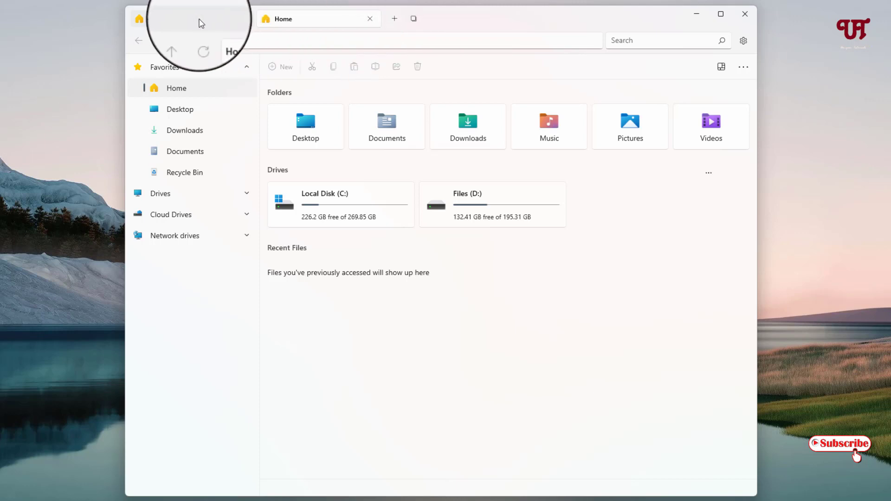
left_click(186, 22)
left_click(285, 25)
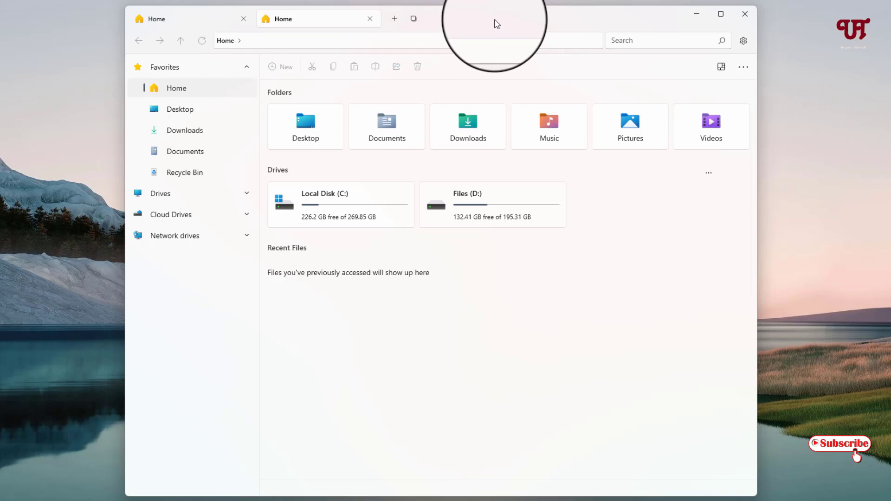
left_click_drag(467, 24, 457, 15)
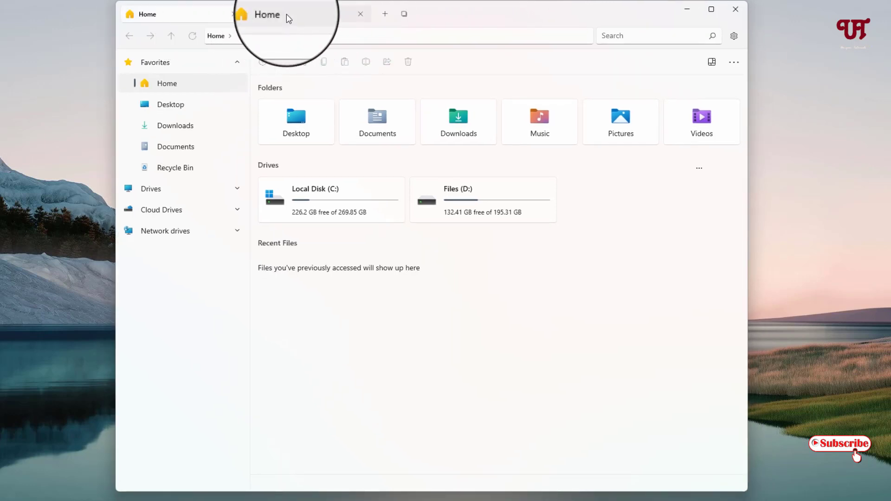
left_click(361, 14)
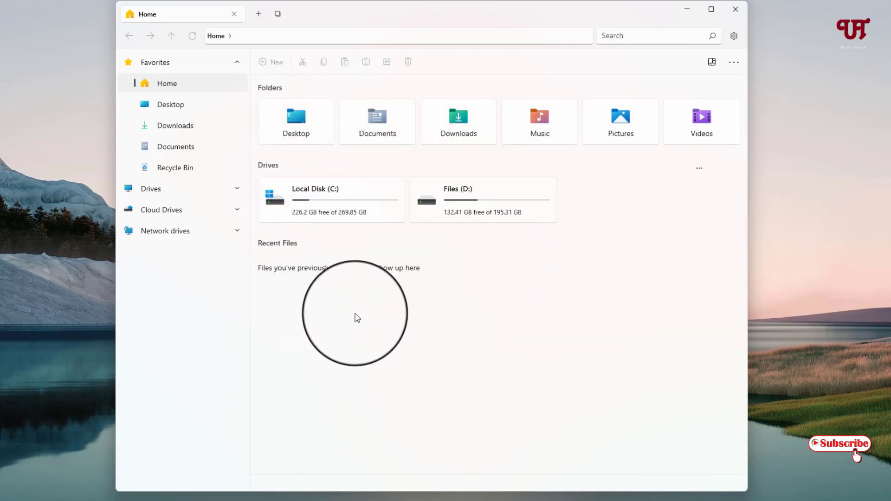
View the Files settings Appearance page and its colour choices, leaving Default
left_click(733, 36)
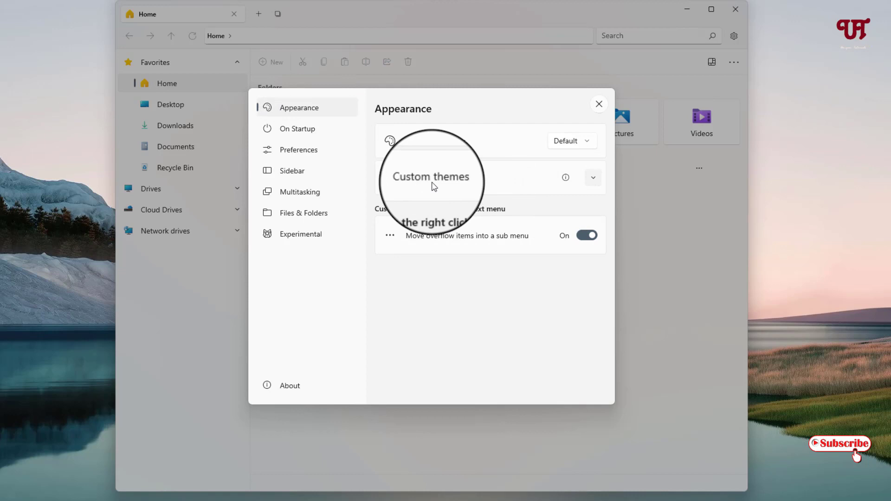
left_click(585, 141)
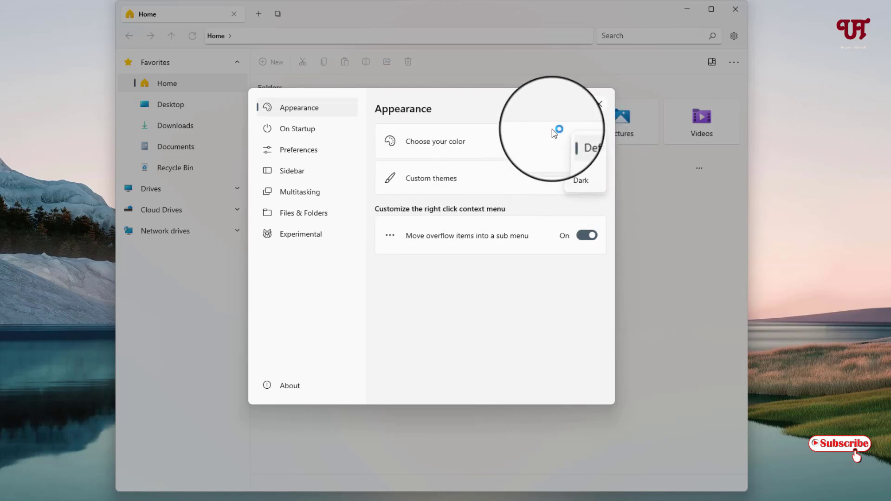
left_click(549, 117)
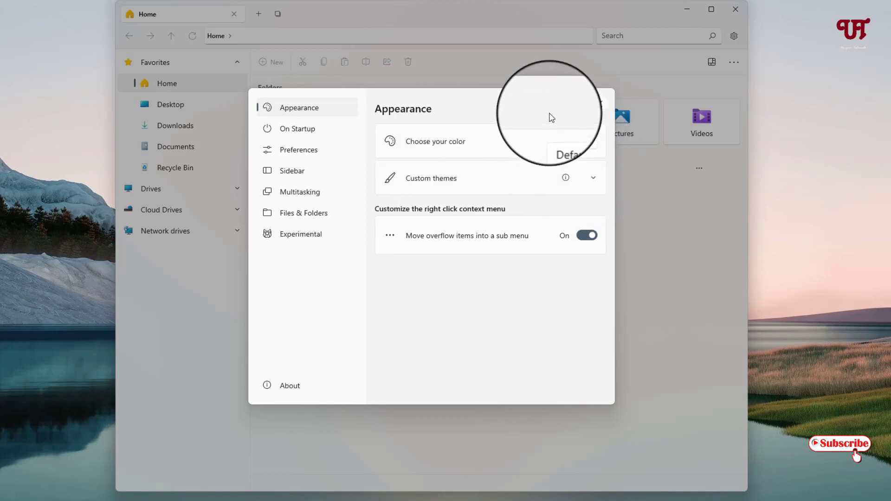
Browse the On Startup, Preferences, Sidebar and Multitasking settings pages
left_click(295, 135)
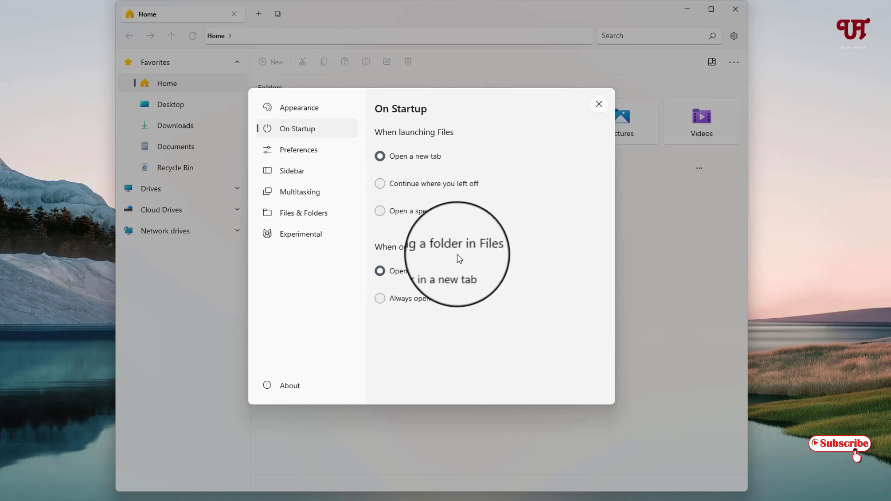
left_click(290, 155)
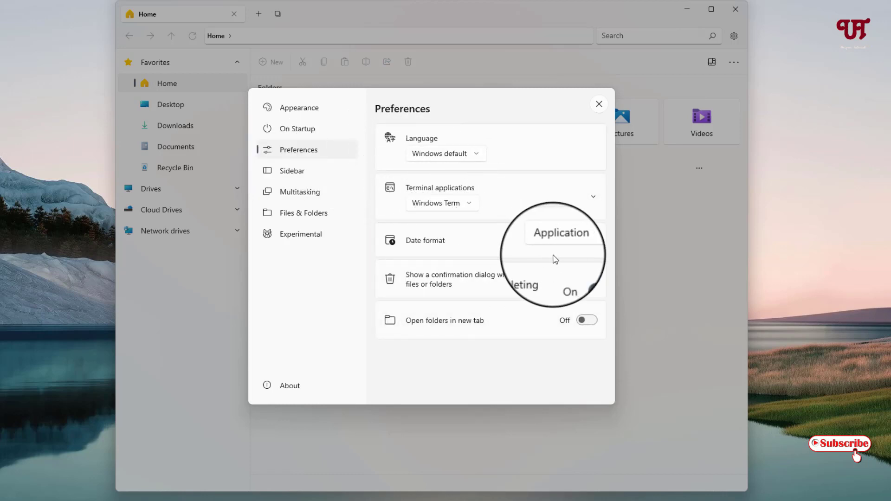
left_click(277, 180)
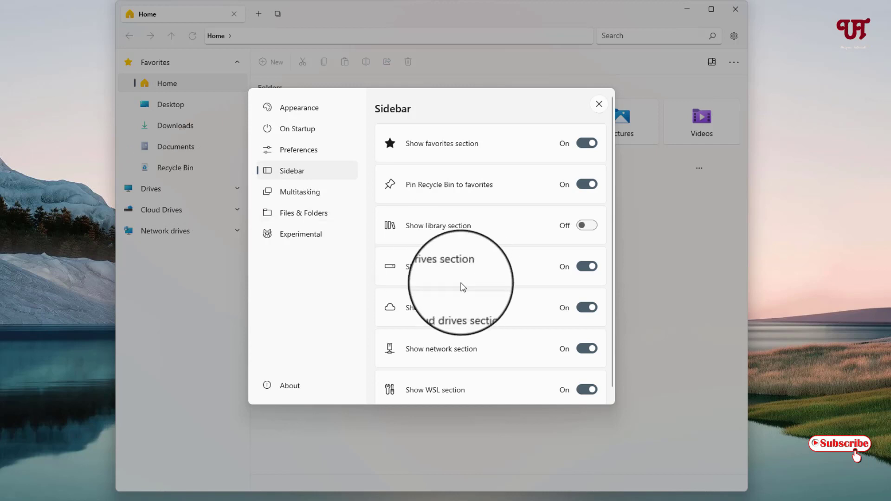
left_click(298, 200)
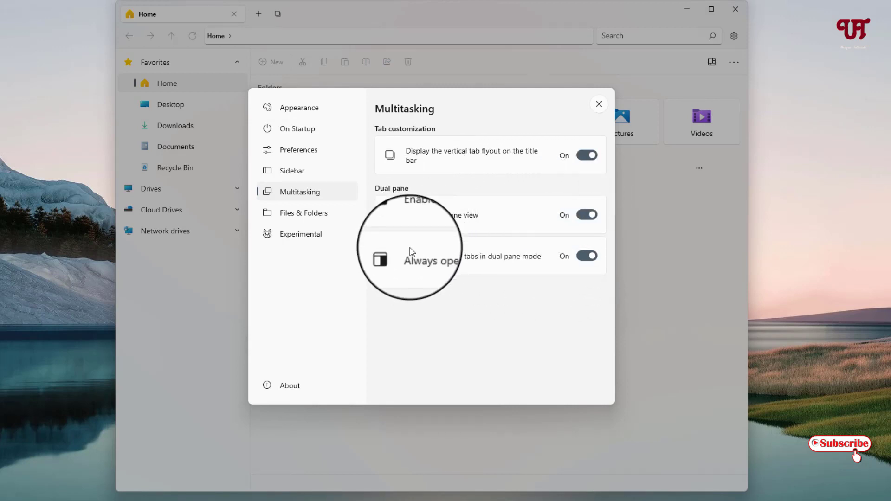
Browse the Files & Folders and Experimental pages, then return to Multitasking
left_click(293, 222)
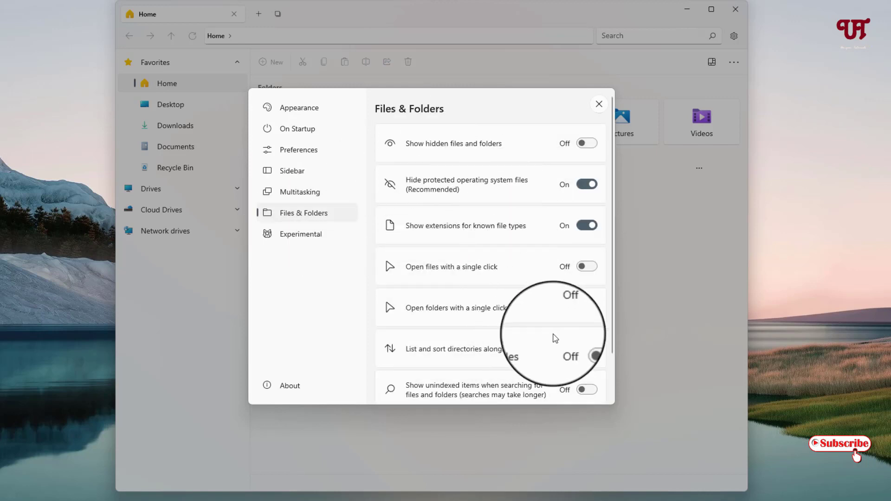
scroll(612, 334, "down", 2)
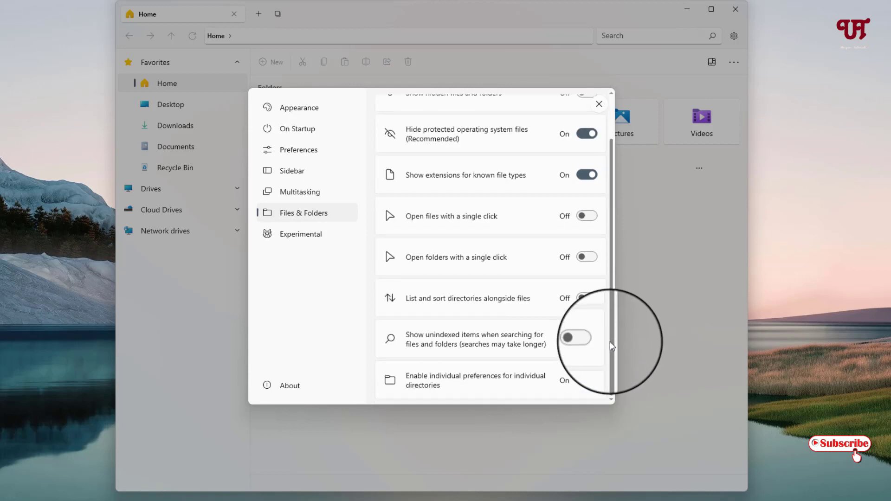
scroll(483, 258, "up", 2)
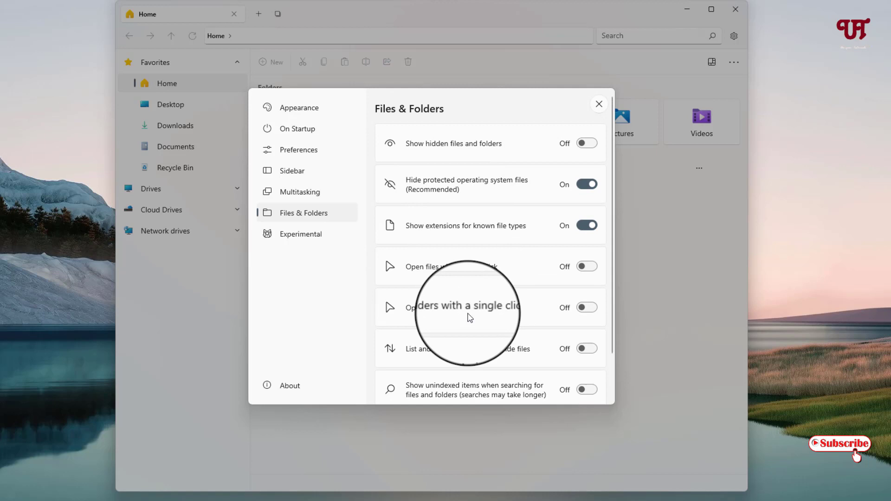
left_click(297, 242)
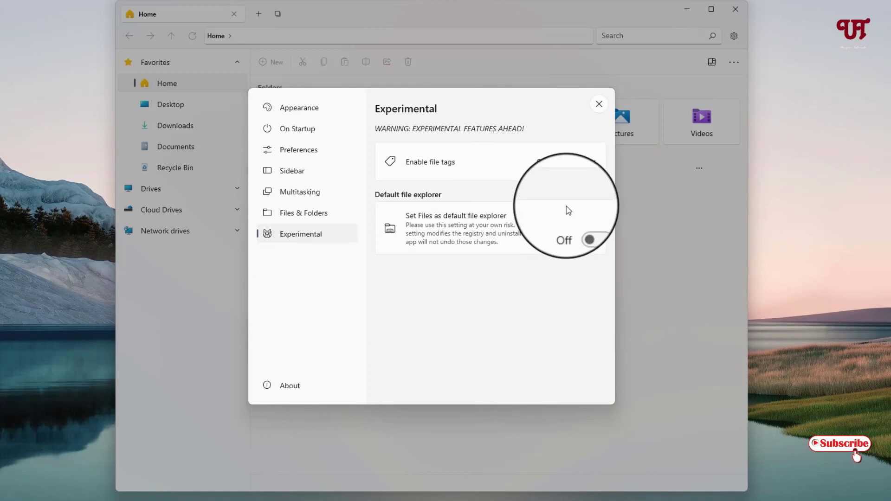
left_click(302, 196)
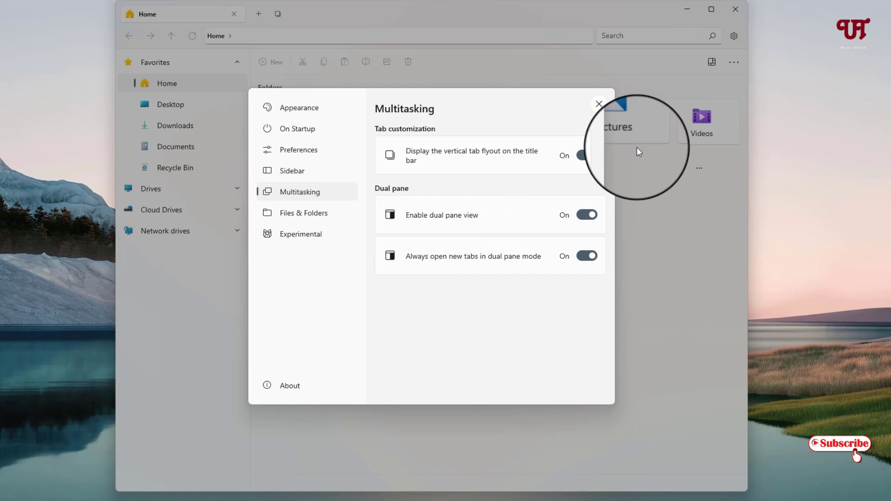
Close settings, add a new dual-pane Home tab, then close the Files app
left_click(596, 102)
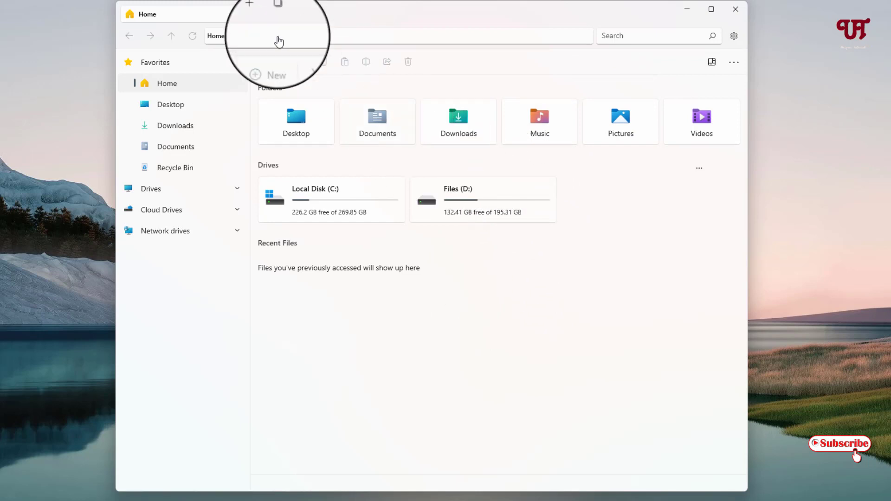
left_click(261, 15)
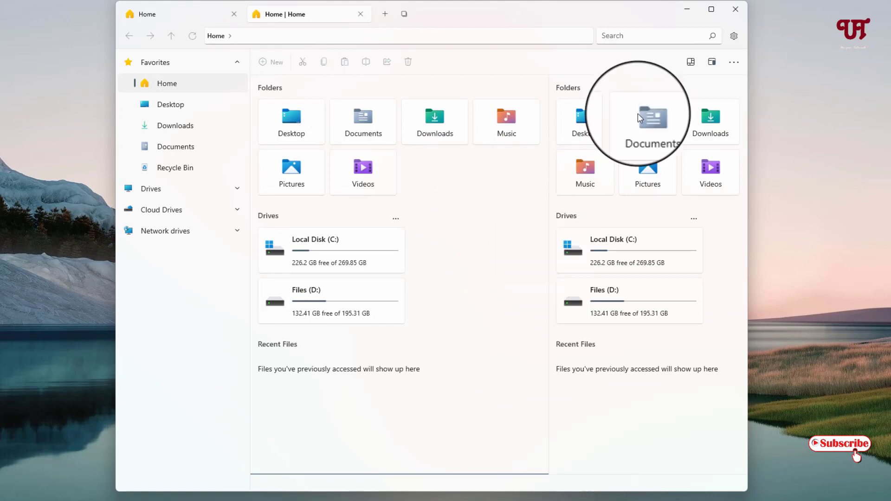
left_click(735, 9)
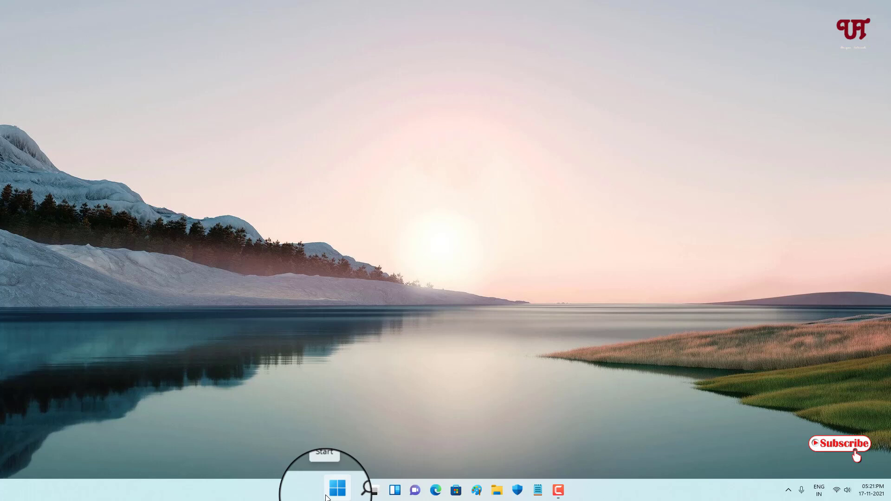
Relaunch Files from Windows Search and add a second dual-pane Home tab
left_click(355, 493)
type("f")
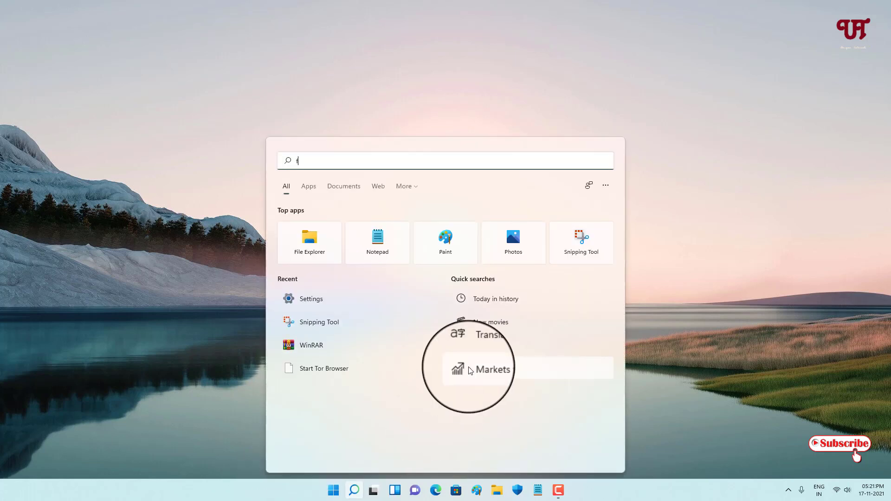
type("iles")
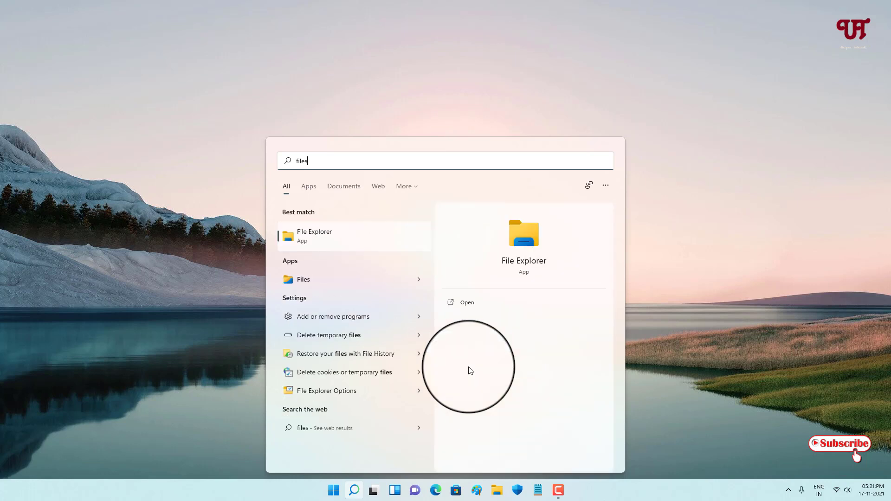
left_click(322, 277)
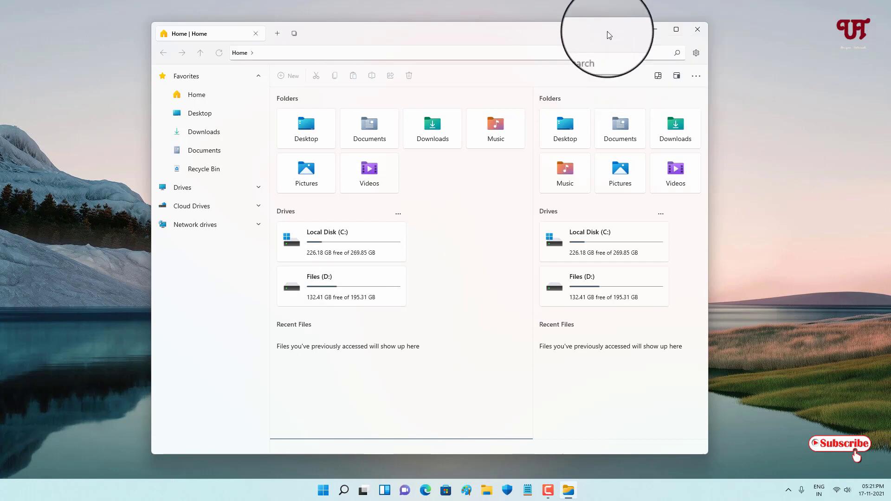
left_click(276, 35)
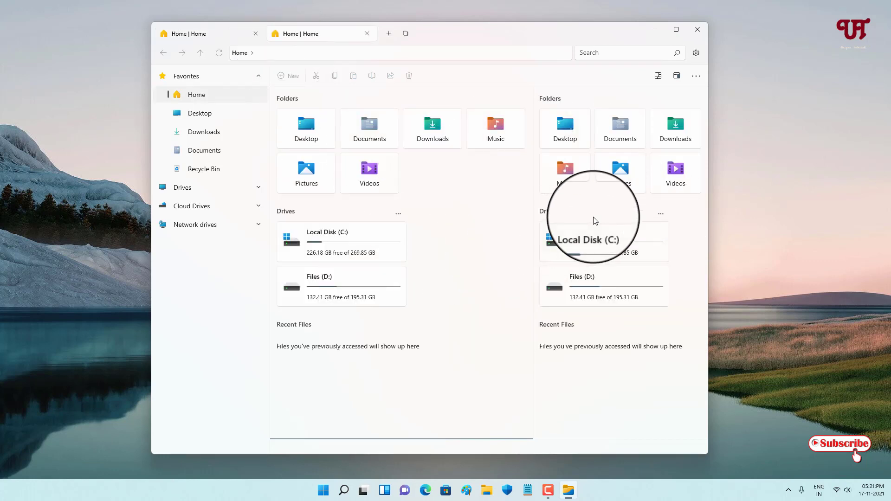
Turn off 'Always open new tabs in dual pane mode' in Multitasking settings
left_click(696, 54)
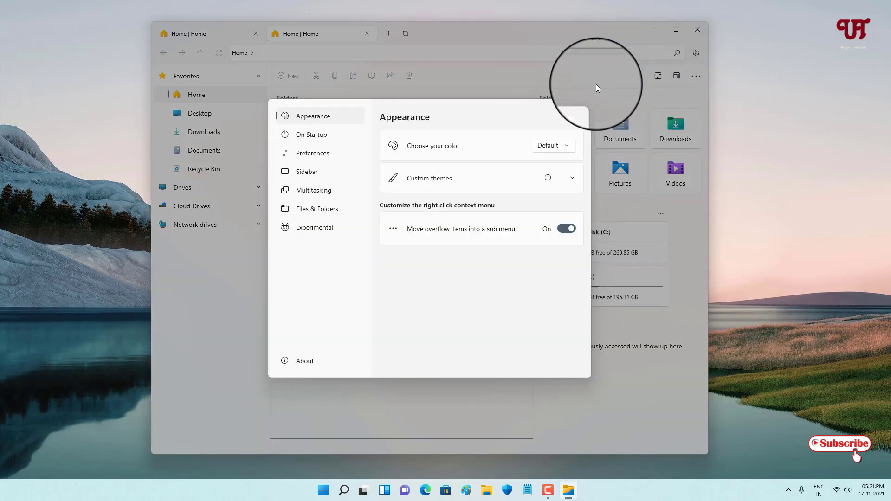
left_click(303, 194)
left_click(565, 248)
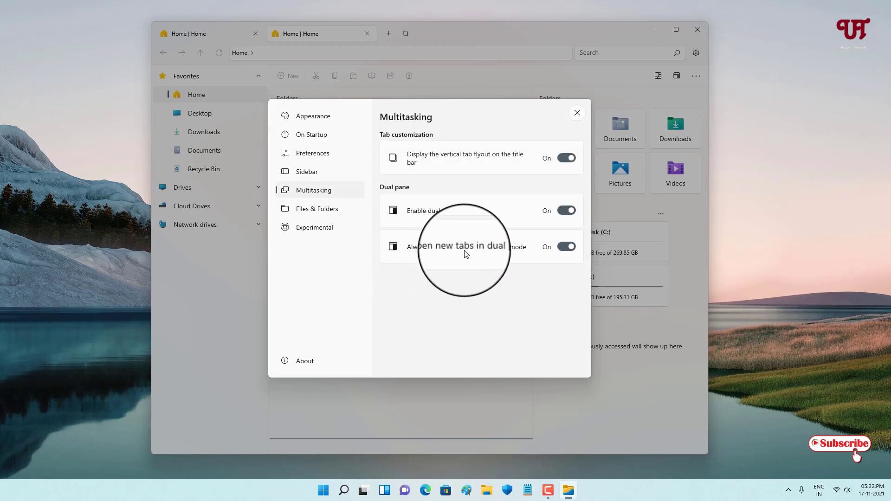
left_click(565, 248)
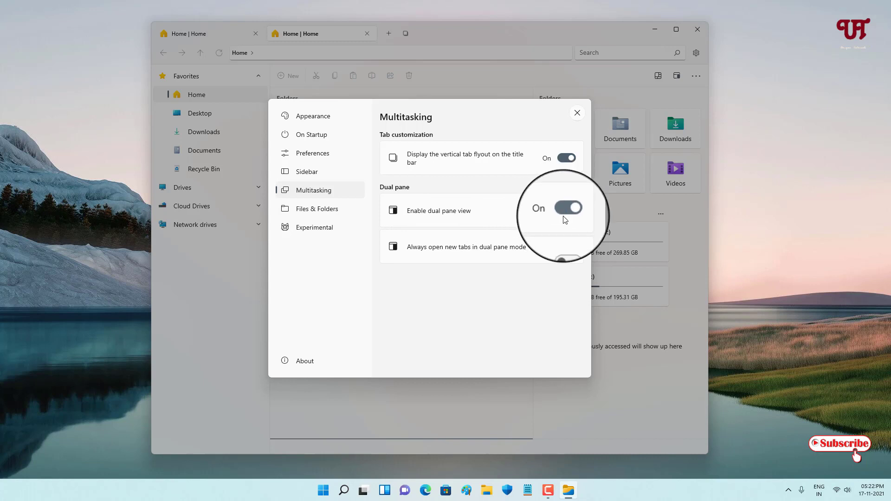
left_click(574, 110)
mouse_move(313, 33)
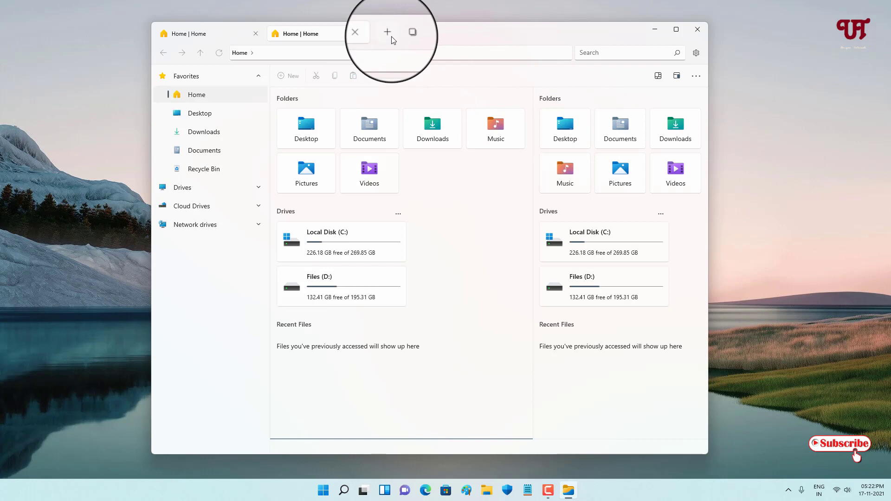
Add a single-pane Home tab, then close it and the second dual-pane tab
left_click(388, 33)
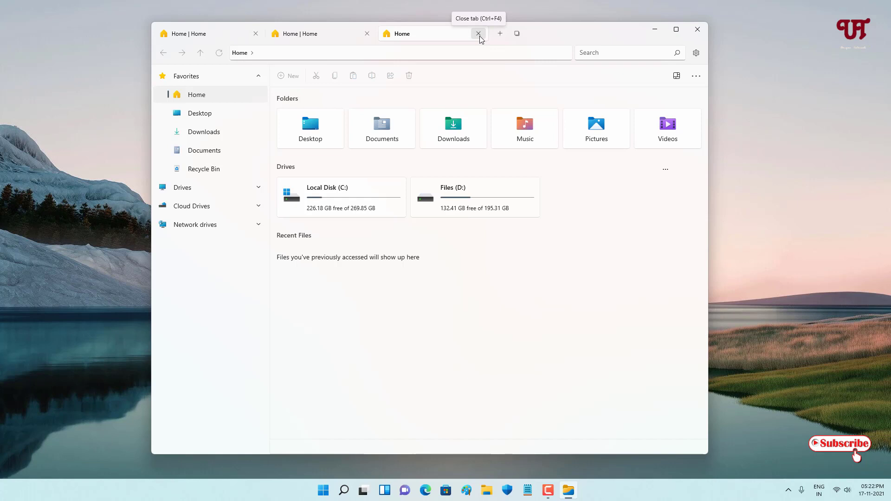
left_click(480, 34)
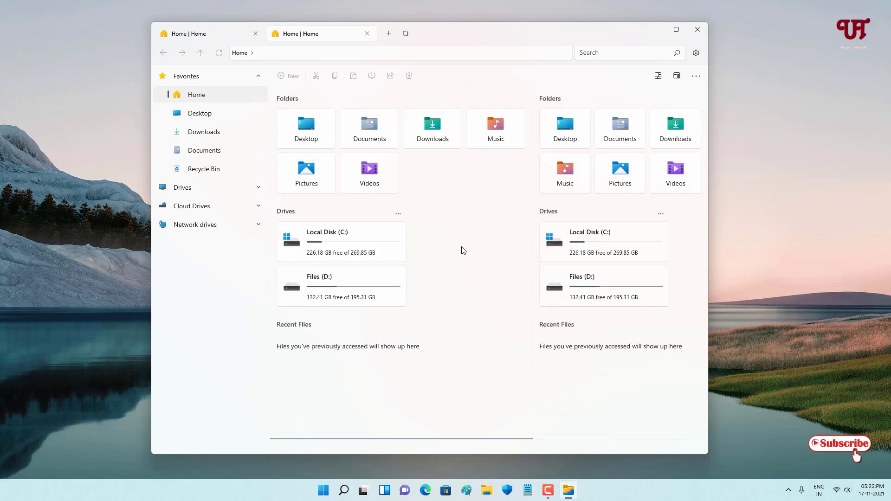
left_click(367, 33)
Snap File Explorer's This PC to the left half with Files on the right
left_click(486, 490)
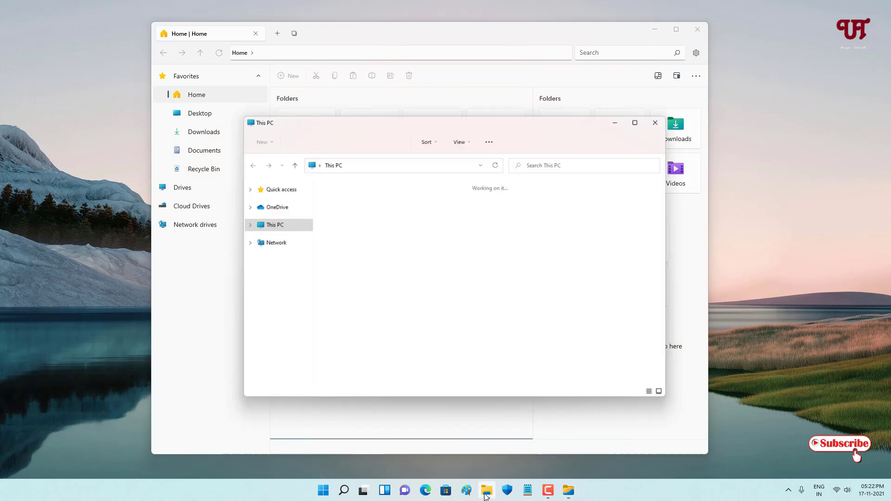
key("super+Left")
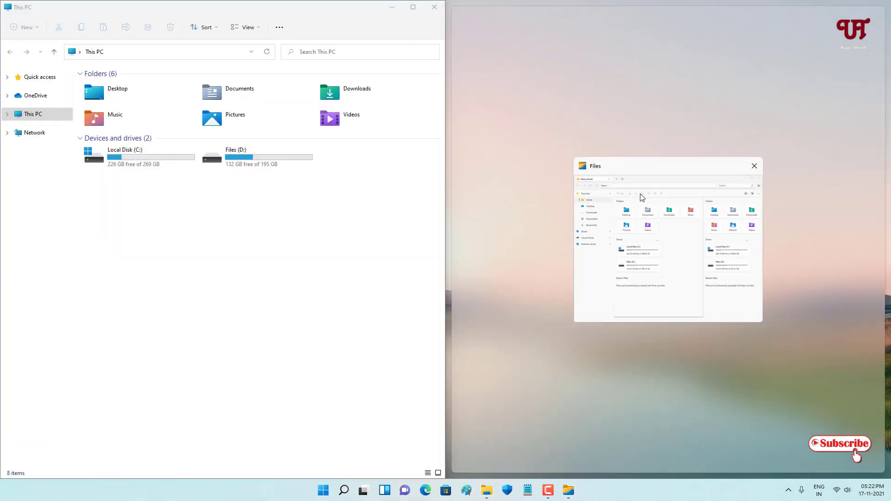
left_click(641, 196)
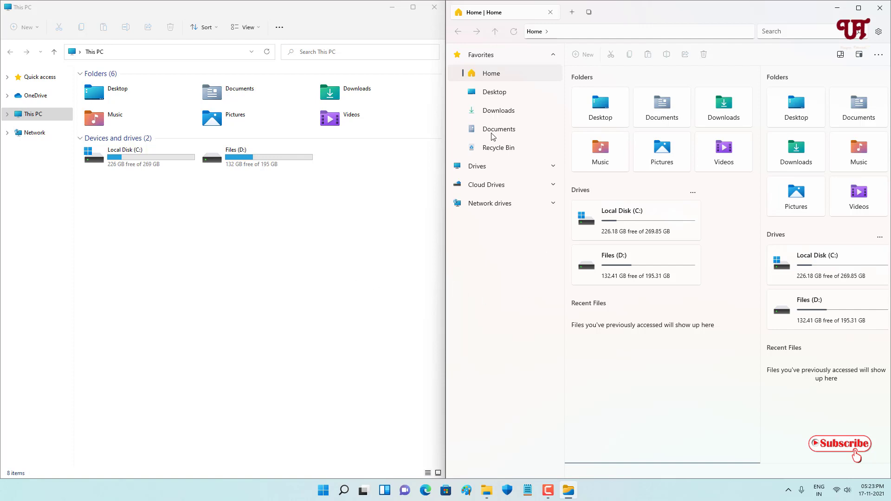
Close File Explorer, centre the Files window and close it too
left_click(434, 7)
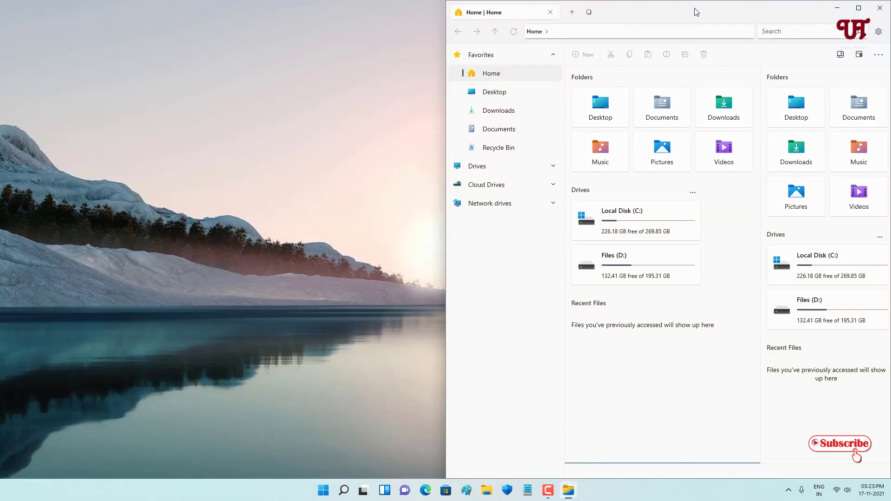
mouse_move(693, 12)
left_mouse_down()
mouse_move(633, 37)
mouse_move(502, 46)
left_mouse_up()
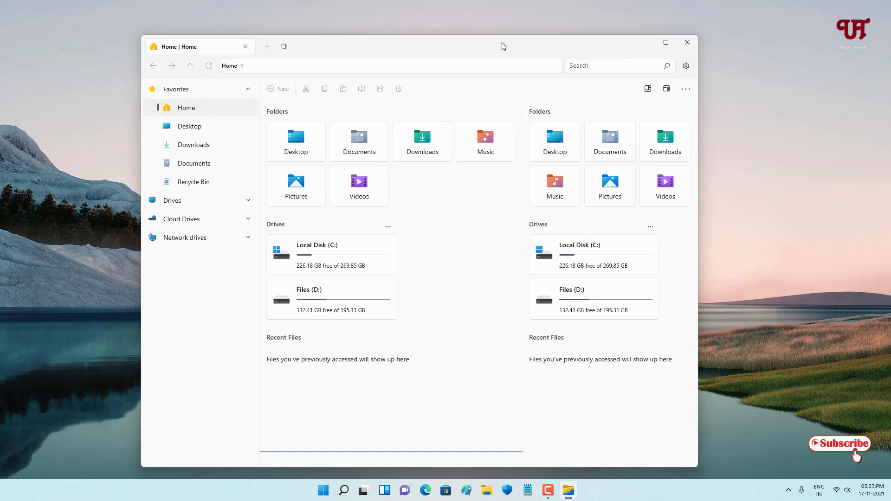
left_click(689, 43)
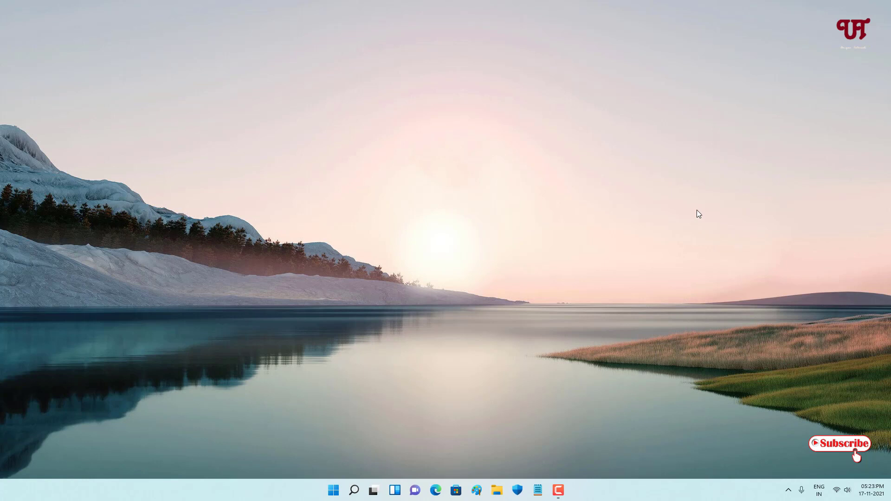